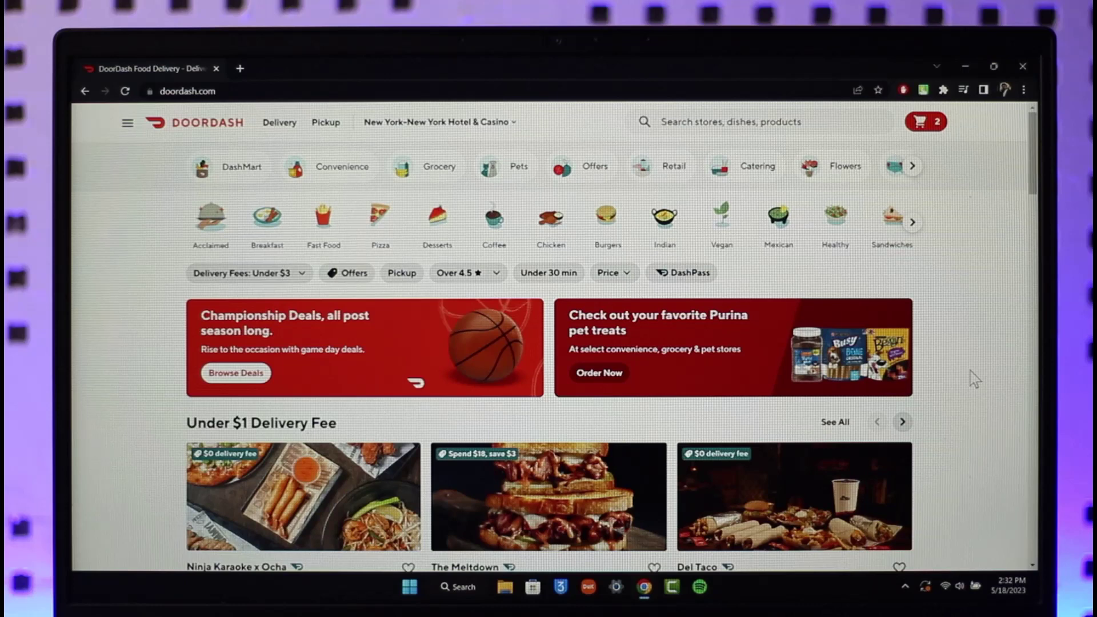
# - Open the cart drawer and proceed to checkout for the 7-Eleven snack order
pyautogui.click(926, 122)
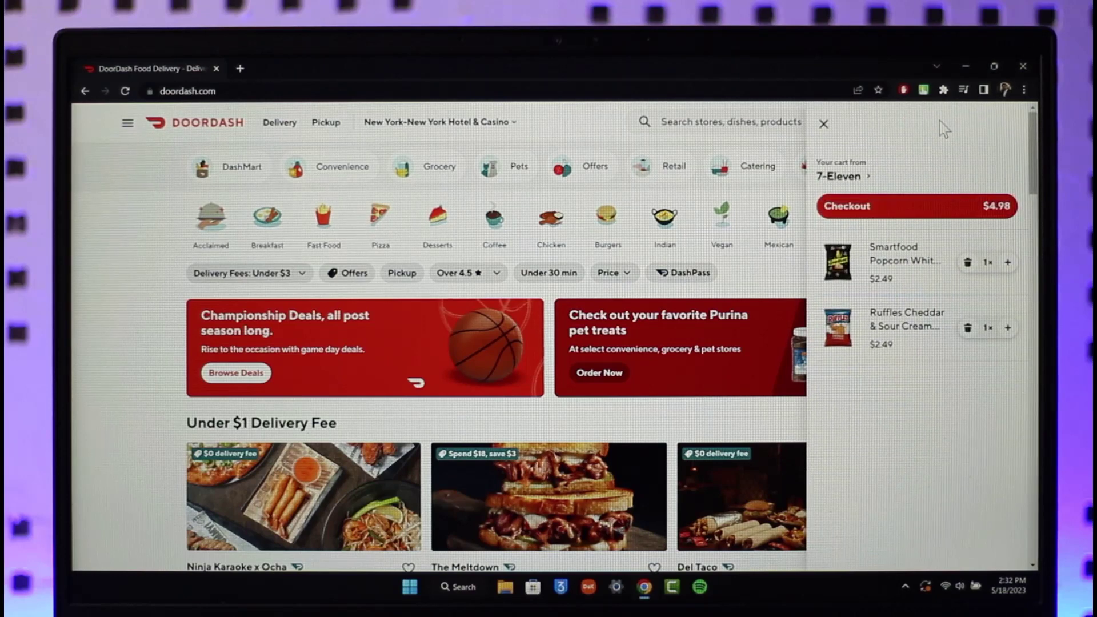
pyautogui.click(910, 206)
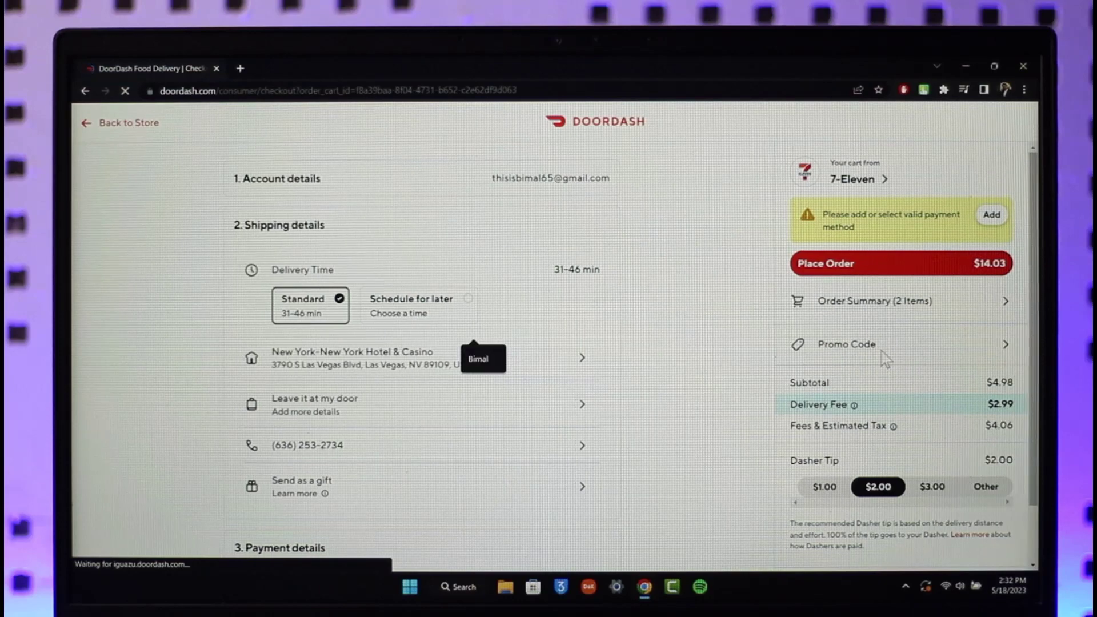
# - Open the Promotions dialog from the Promo Code row in the order summary
pyautogui.click(886, 358)
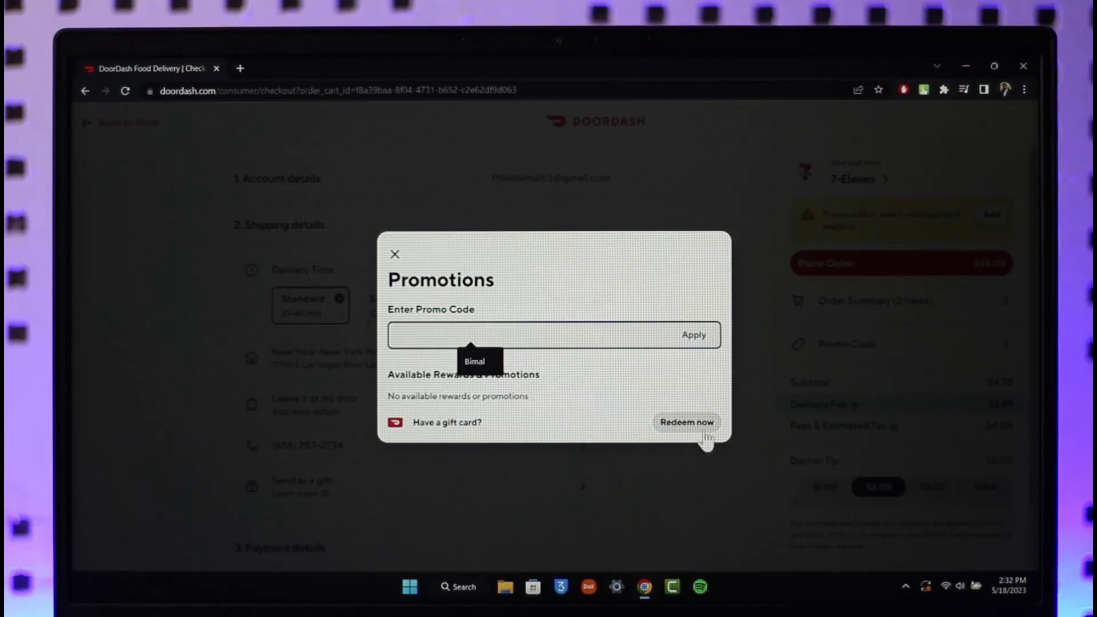
# - Choose Redeem now for a gift card and focus the empty PIN field, dismissing autofill
pyautogui.click(689, 424)
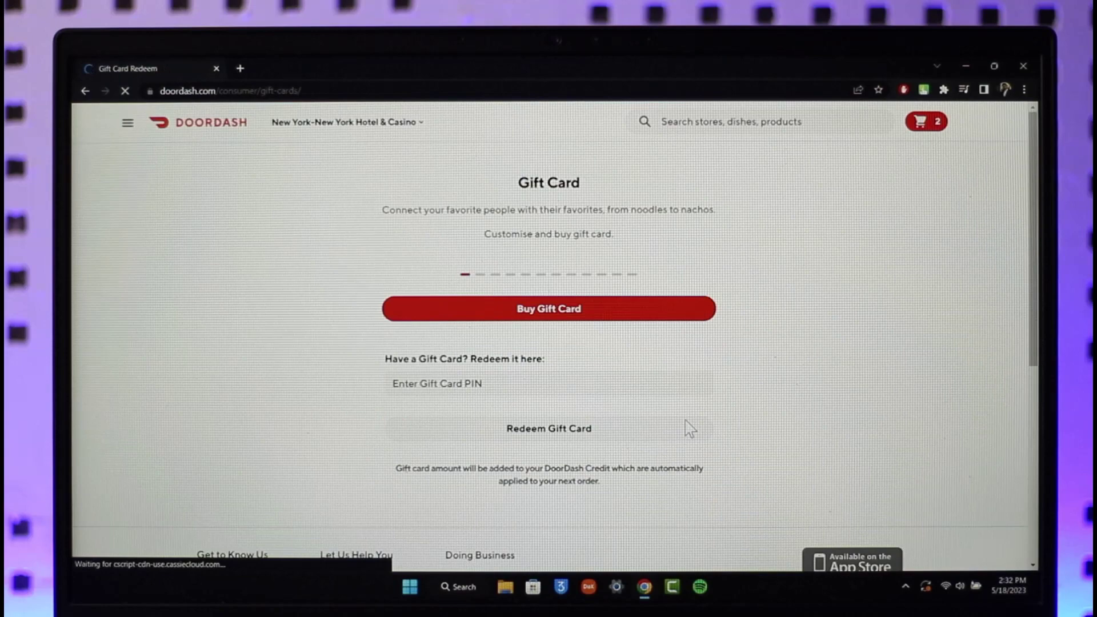
pyautogui.scroll(-3, 481, 413)
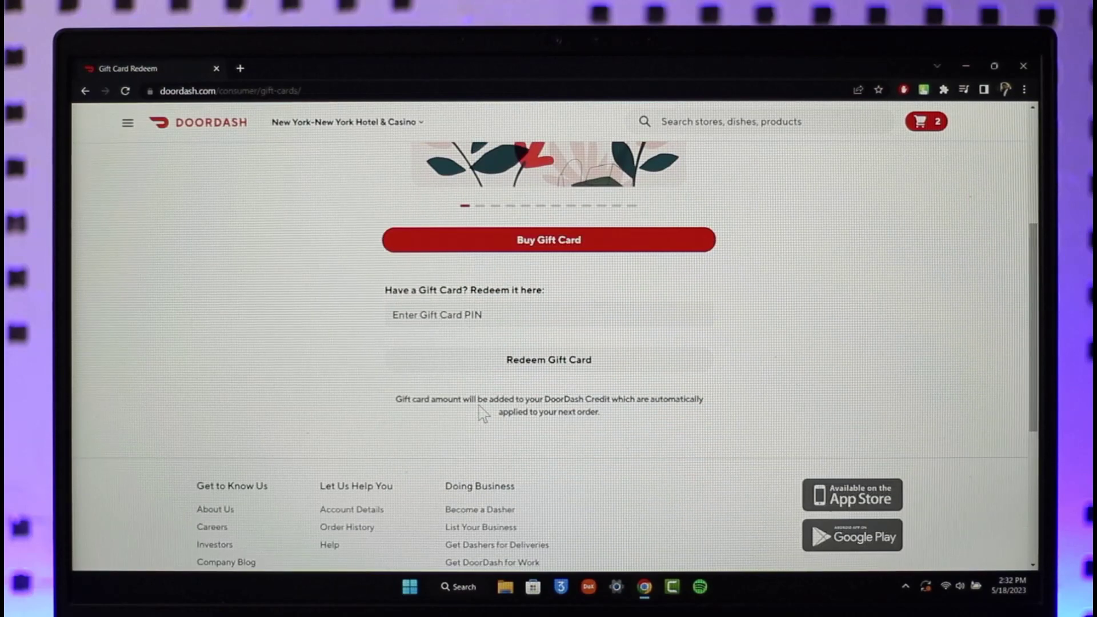
pyautogui.click(467, 314)
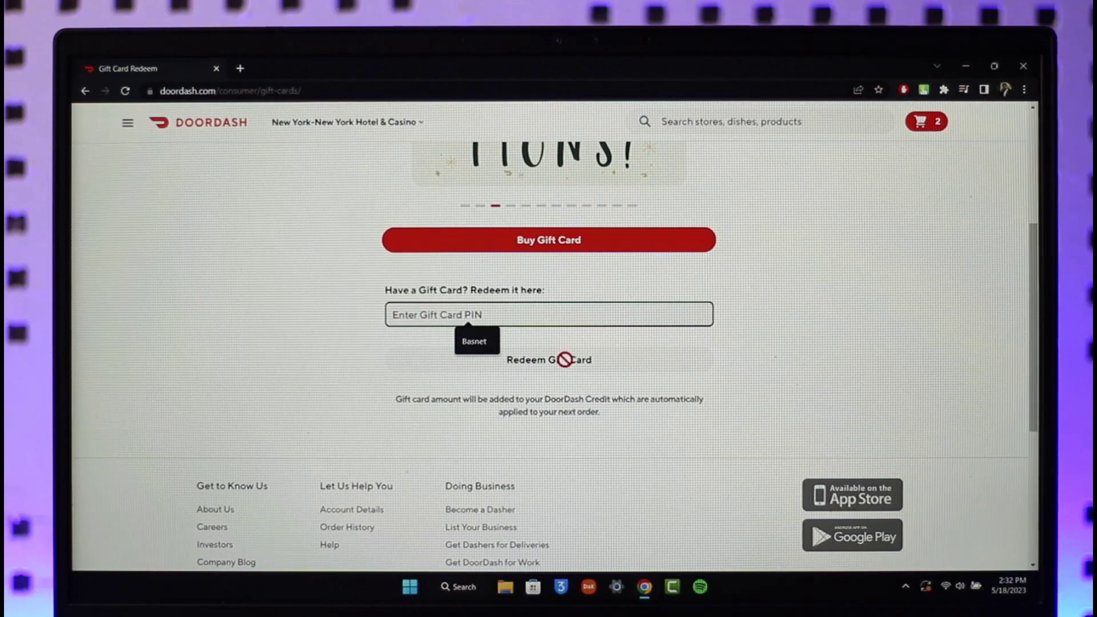
pyautogui.click(812, 353)
pyautogui.scroll(3, 812, 353)
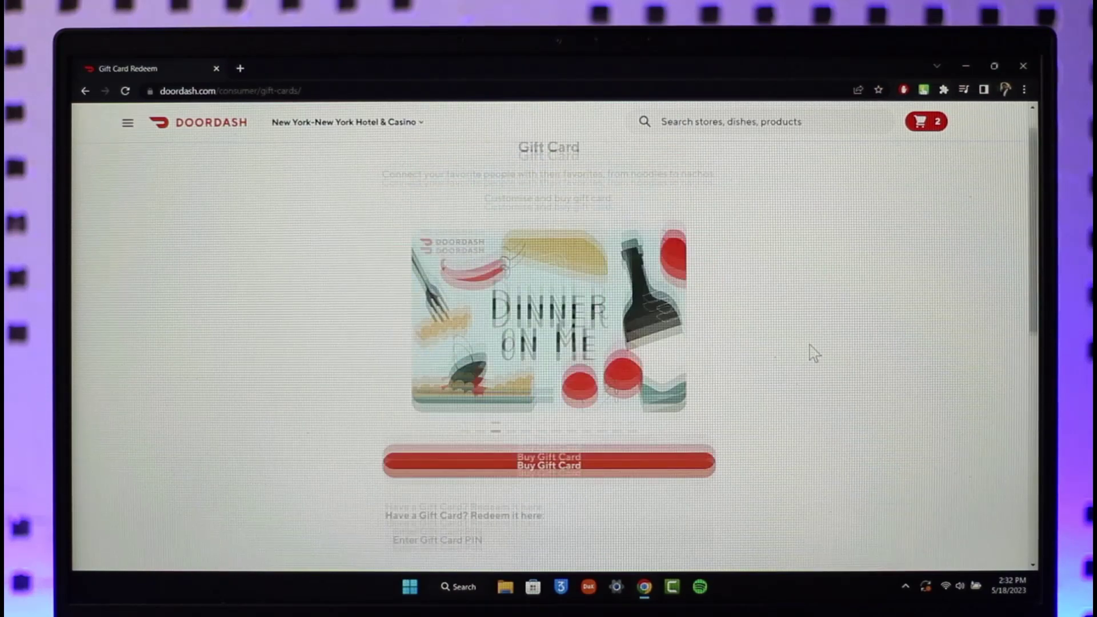
pyautogui.scroll(-3, 812, 353)
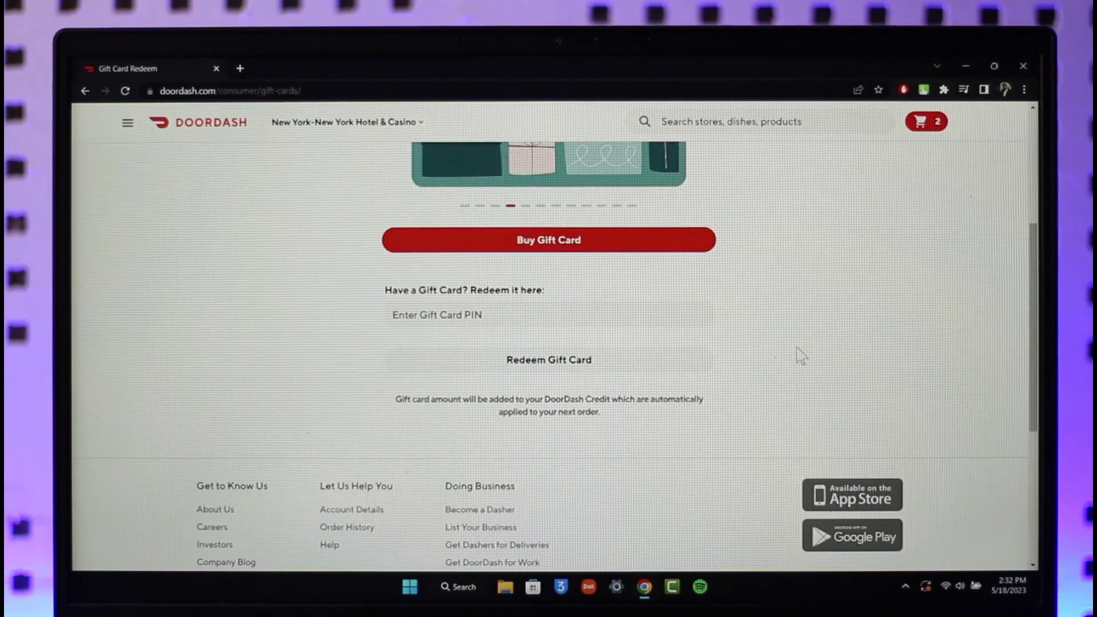
pyautogui.scroll(4, 800, 355)
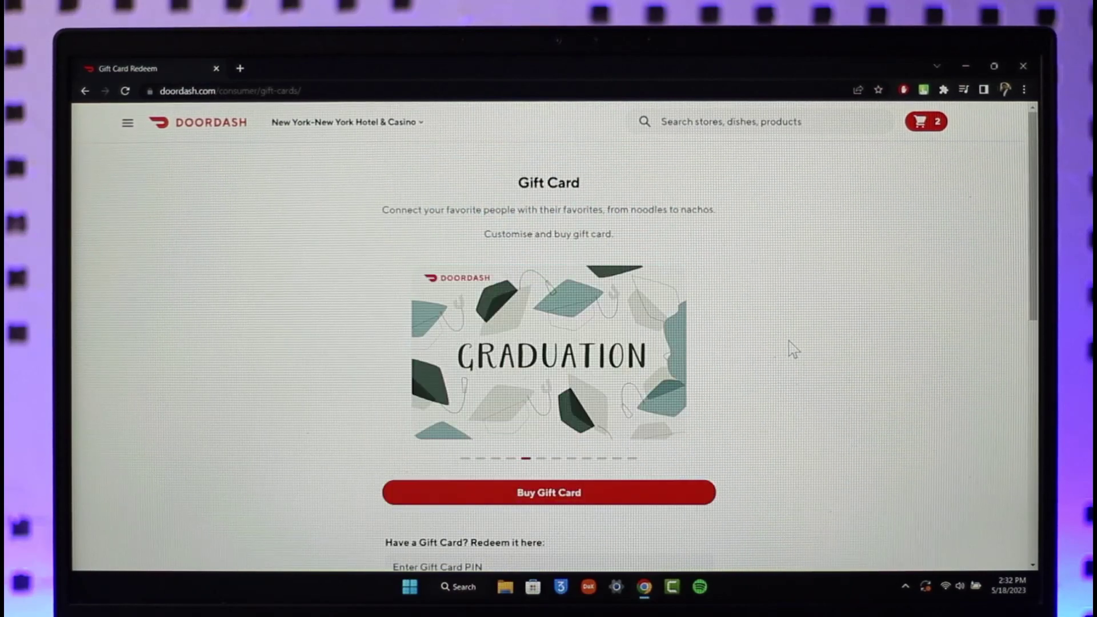
# - Leave the Gift Card page via the DoorDash logo without entering a PIN
pyautogui.click(210, 124)
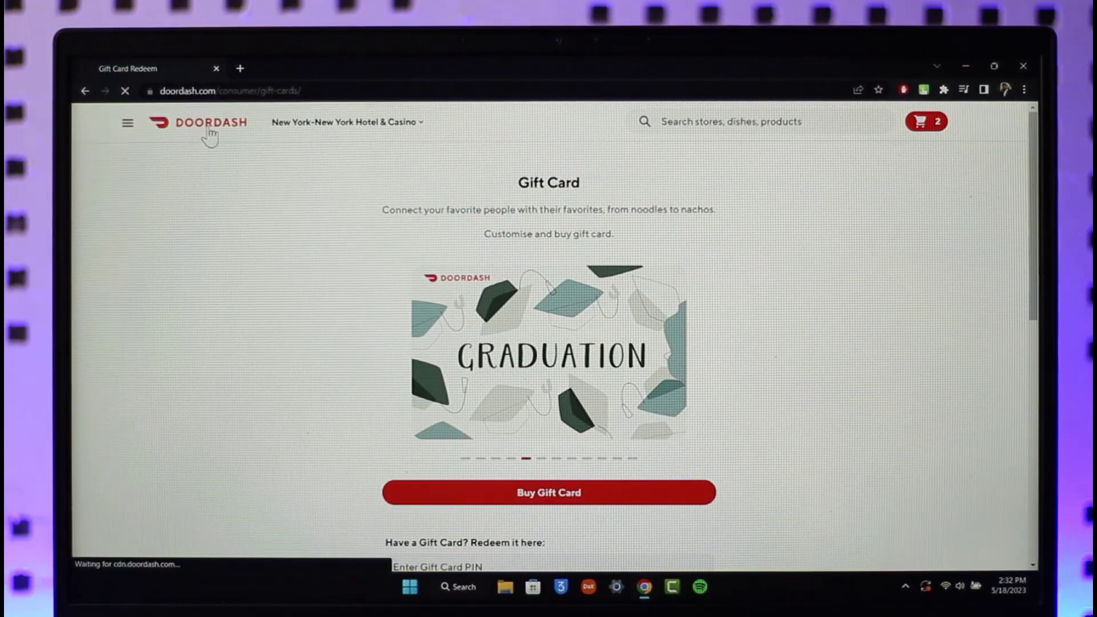